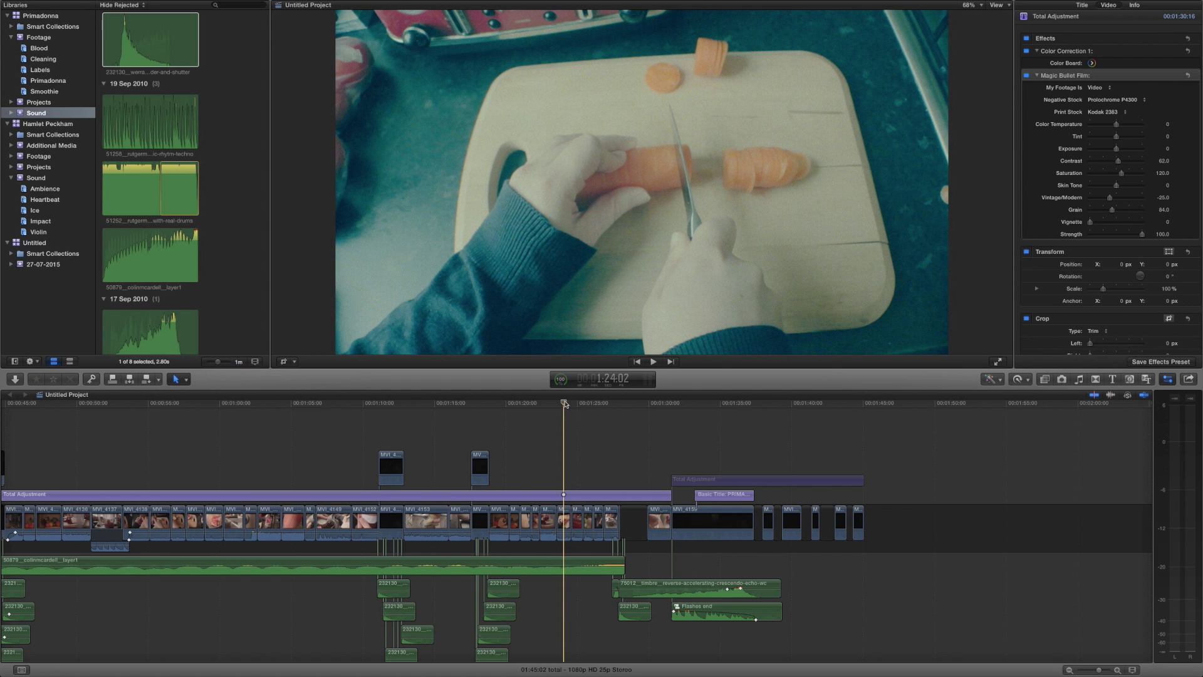
- Select the Total Adjustment clip carrying the colour correction and Magic Bullet Film grade
{"action": "left_click", "coordinate": [565, 496]}
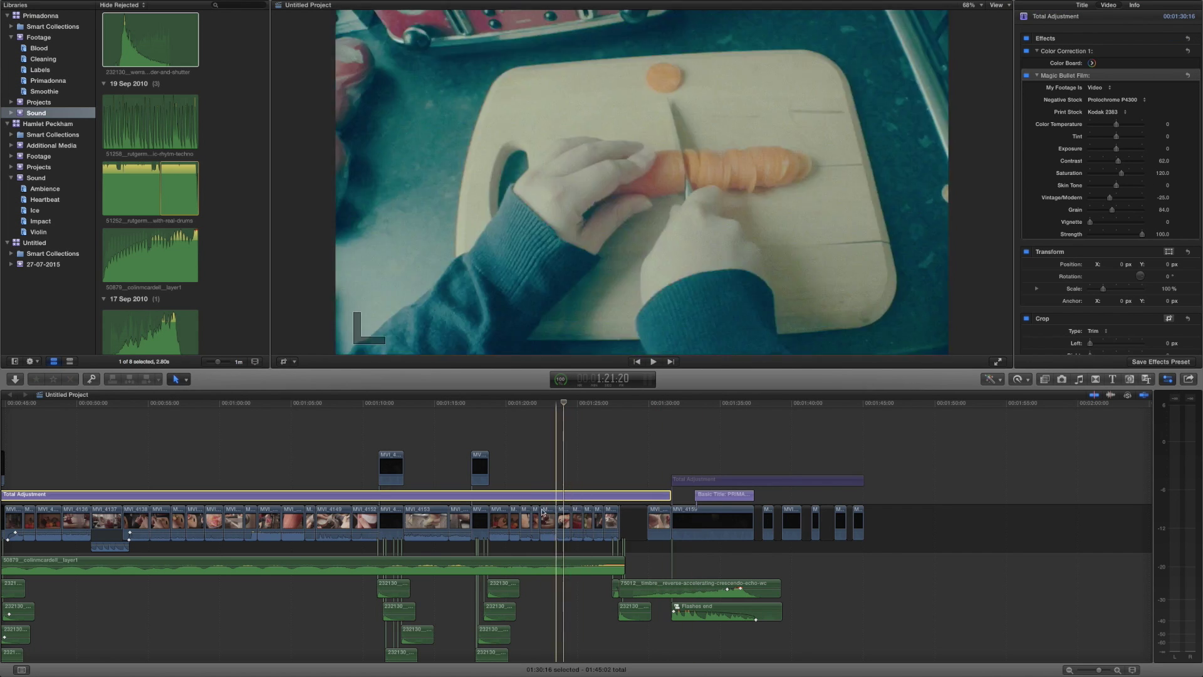
- Open File > Save Video Effects Preset and review the effects listed under Attributes
{"action": "left_click", "coordinate": [82, 5]}
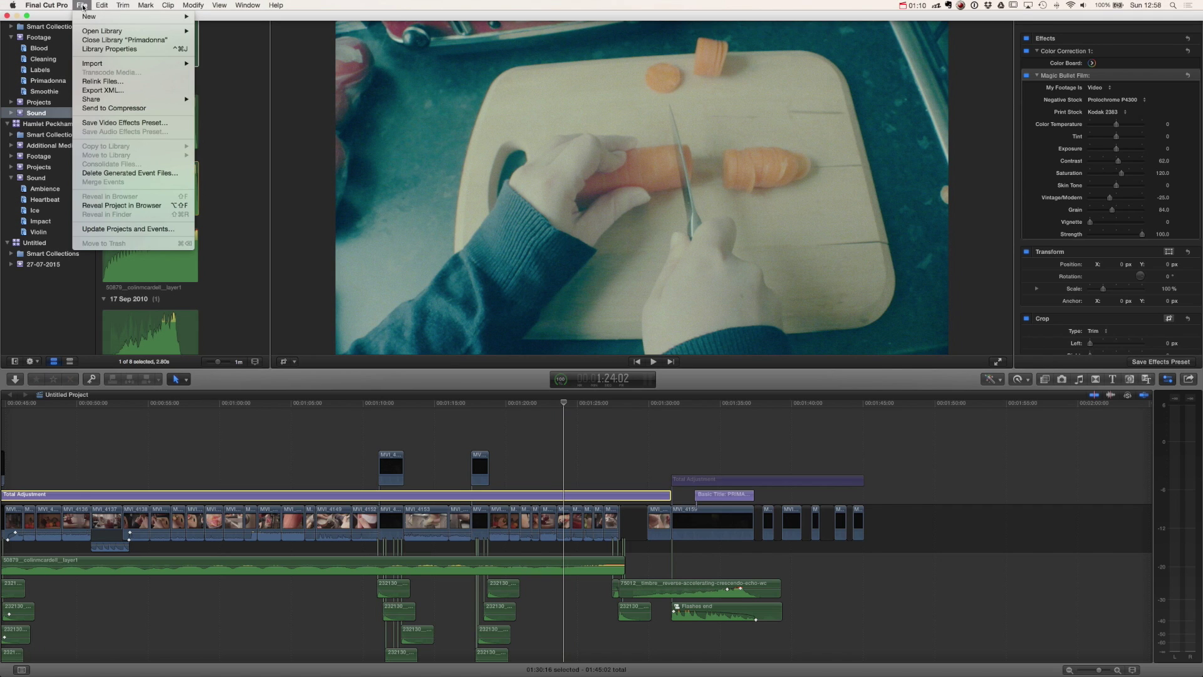
{"action": "left_click", "coordinate": [141, 123]}
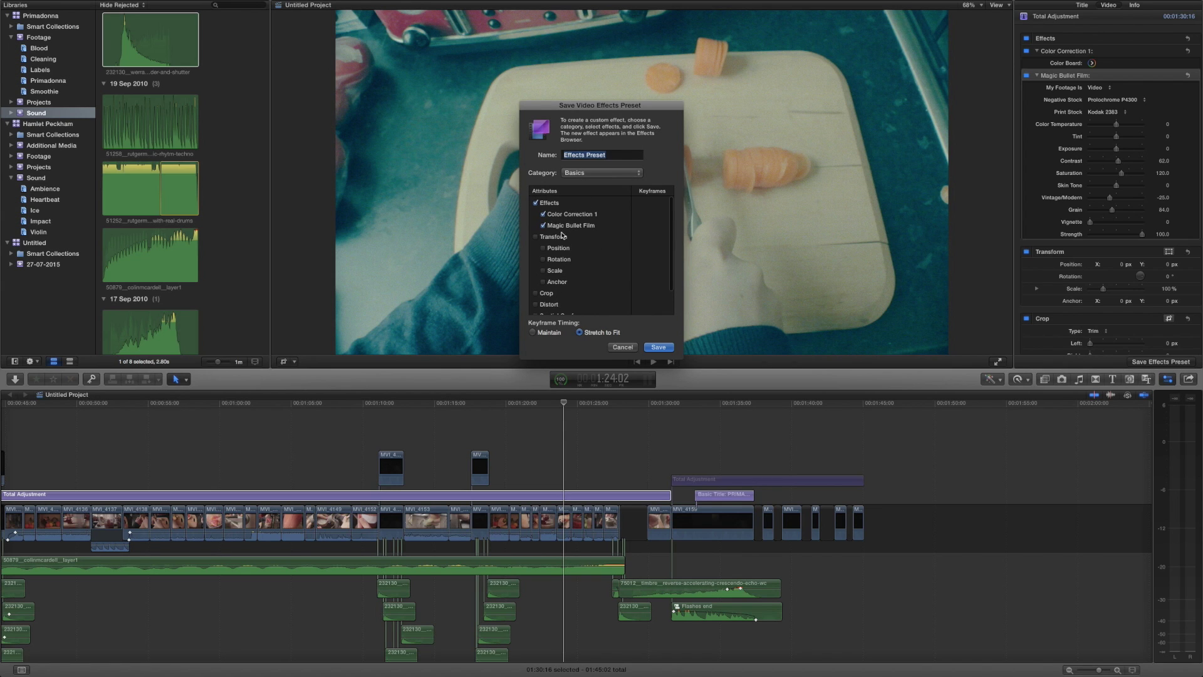
{"action": "scroll", "coordinate": [571, 226], "scroll_direction": "down", "scroll_amount": 3}
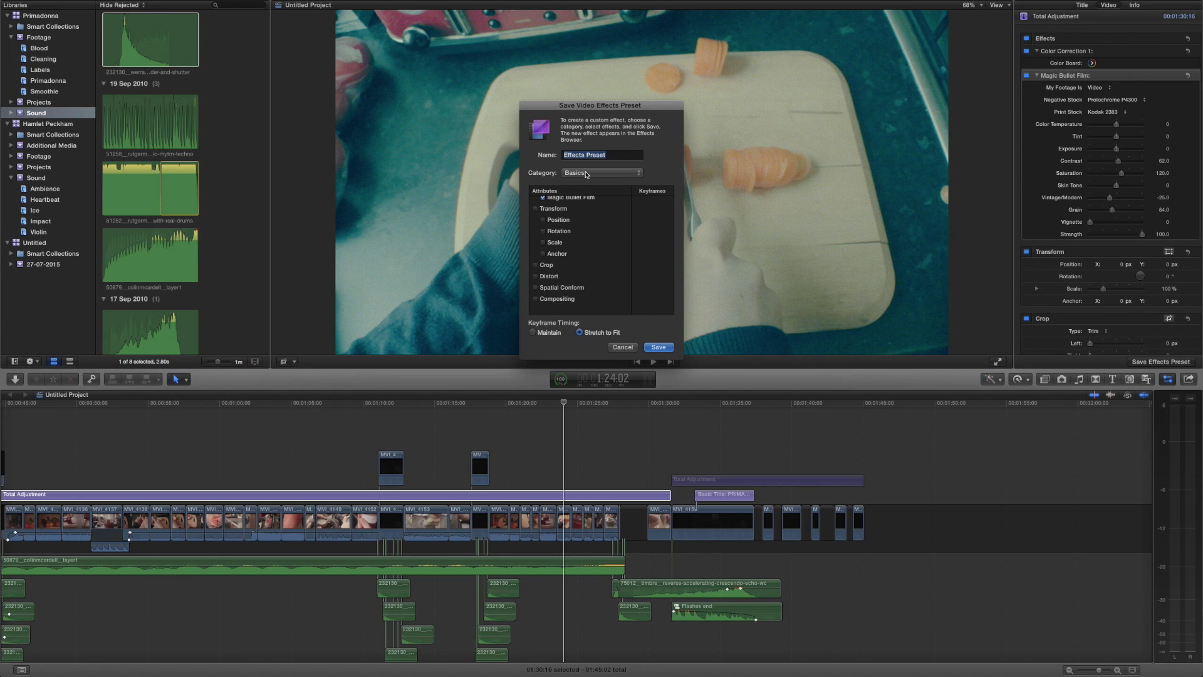
{"action": "scroll", "coordinate": [586, 213], "scroll_direction": "up", "scroll_amount": 3}
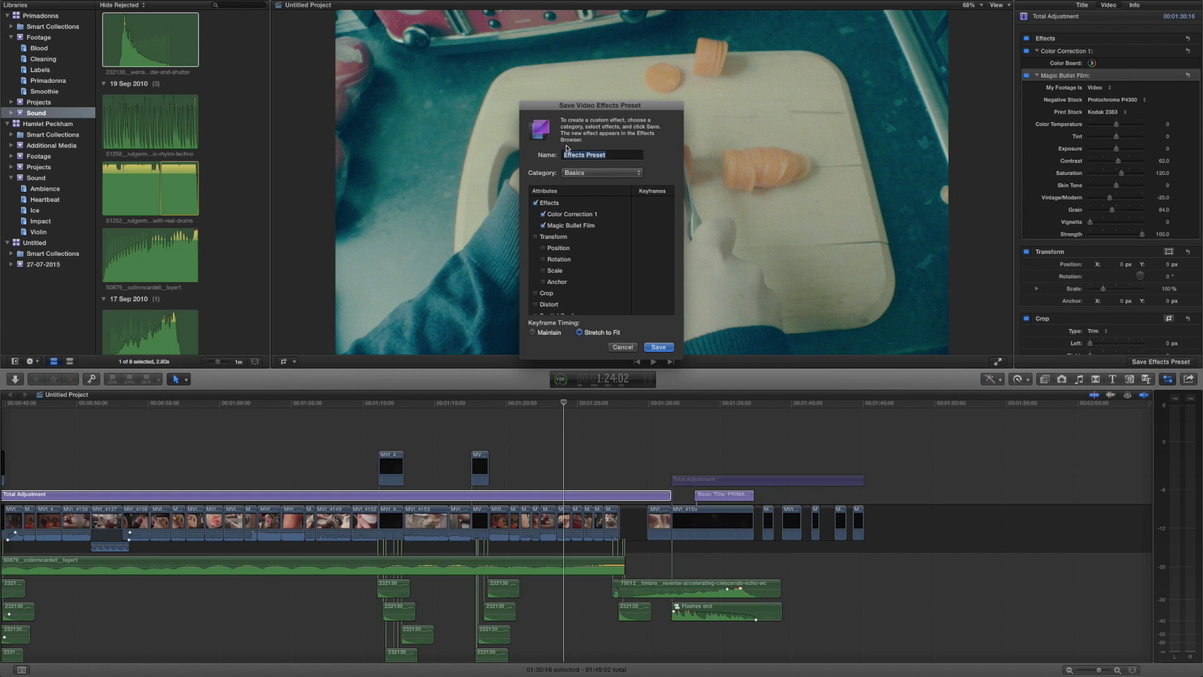
- Name the preset 'cOLOUR BALANCE AND mbf' and set its category to Color
{"action": "key", "text": "super+a"}
{"action": "type", "text": "cOLOUR BALANCE AND mbf"}
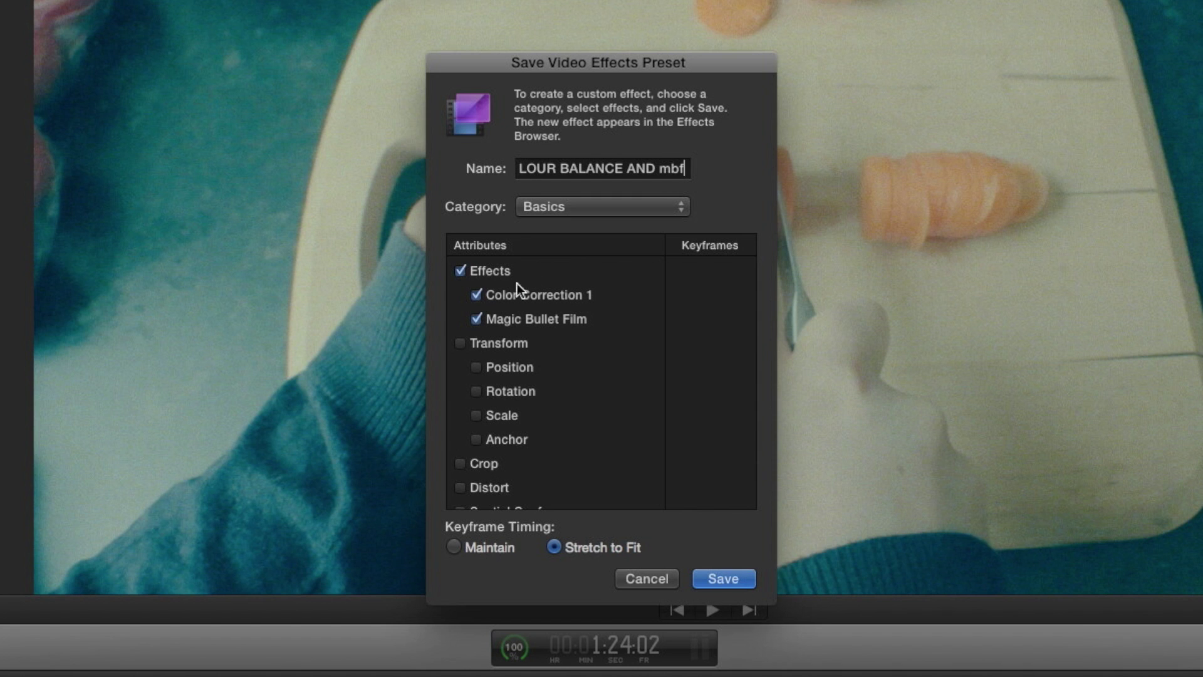
{"action": "left_click", "coordinate": [599, 210]}
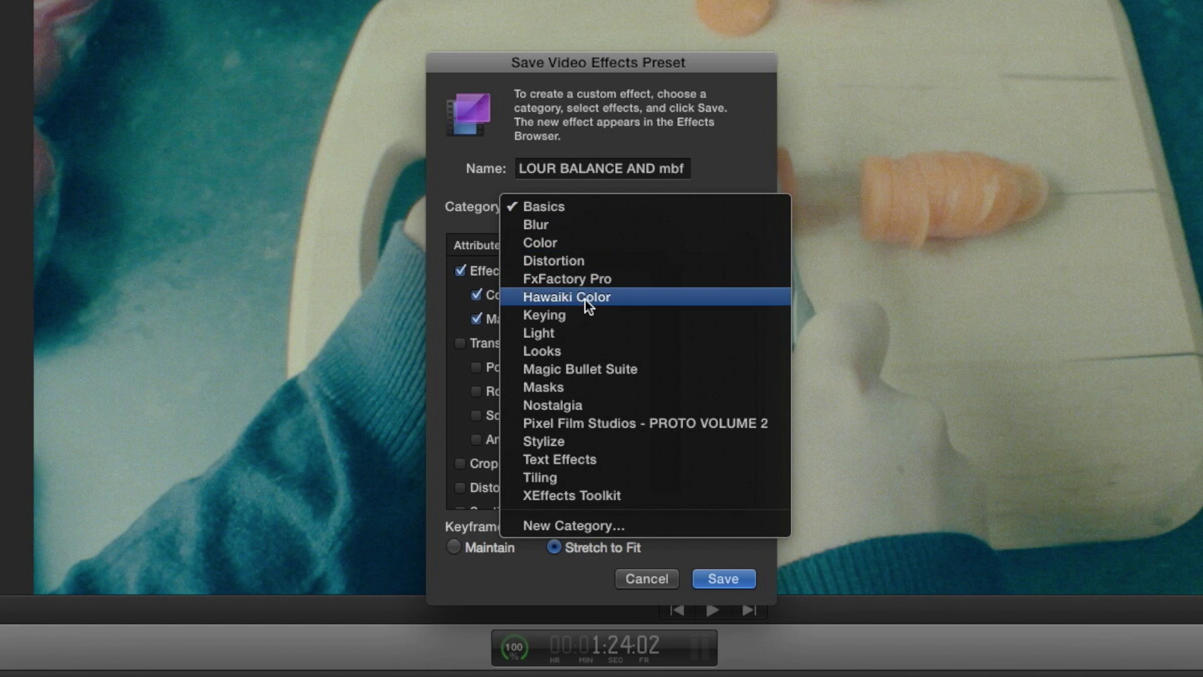
{"action": "left_click", "coordinate": [571, 245]}
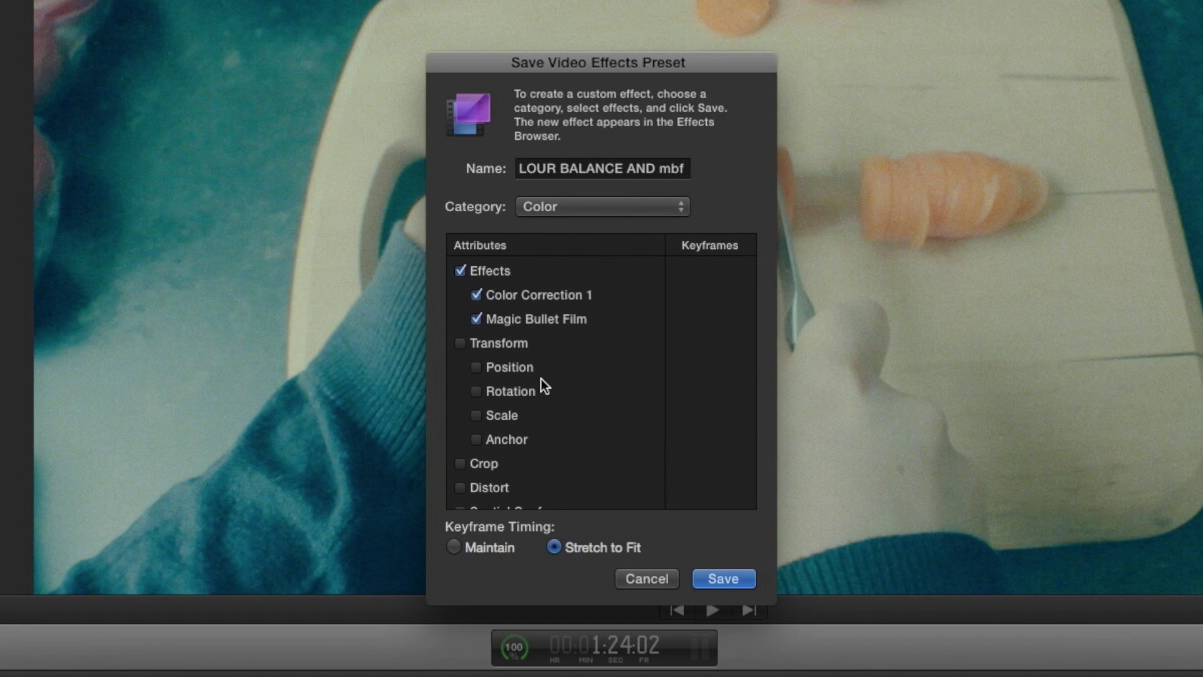
{"action": "scroll", "coordinate": [540, 383], "scroll_direction": "down", "scroll_amount": 3}
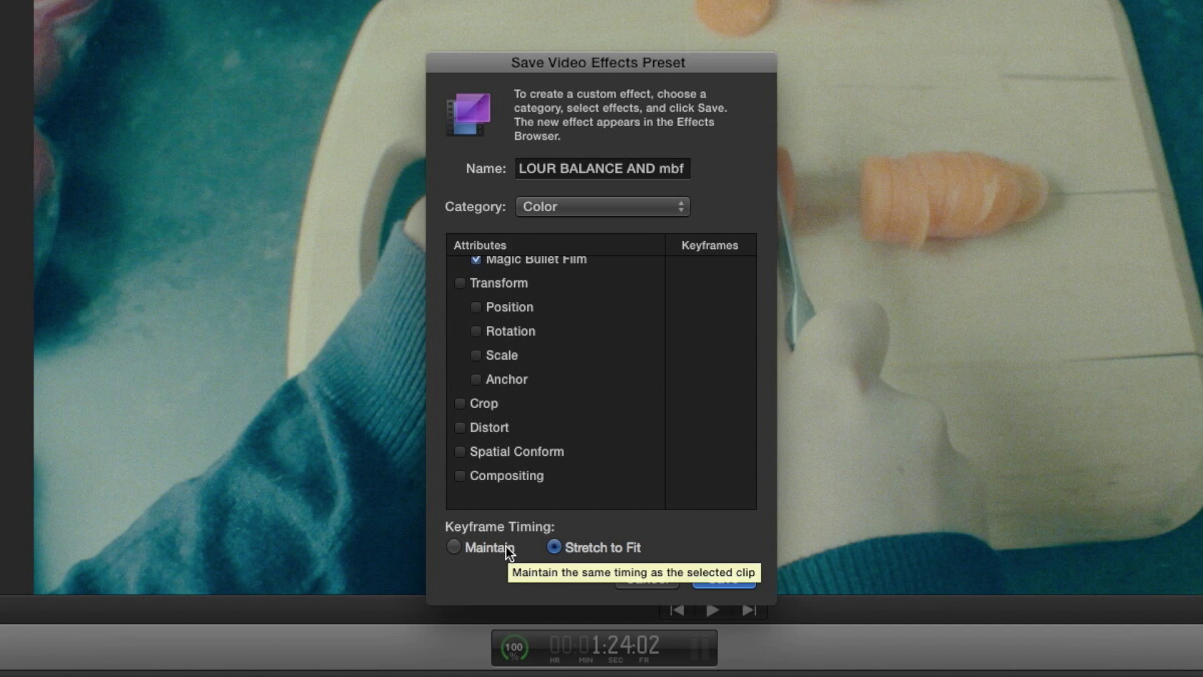
{"action": "scroll", "coordinate": [511, 351], "scroll_direction": "up", "scroll_amount": 3}
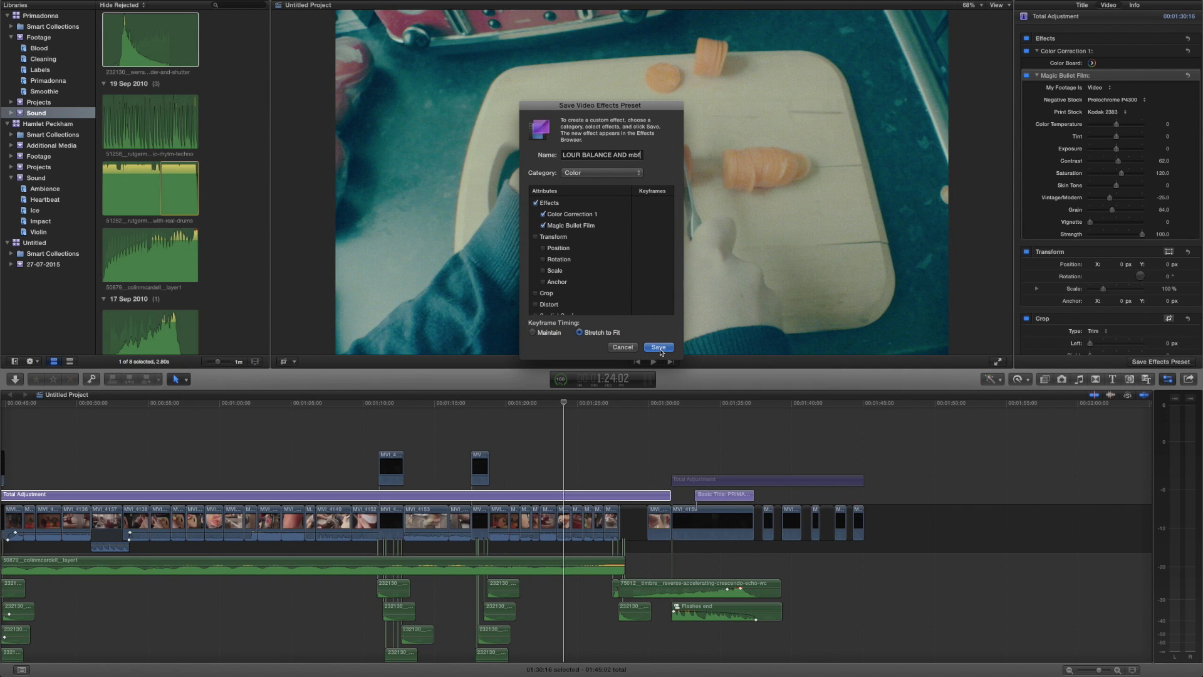
- Save the preset and show the Color category in the Effects browser
{"action": "left_click", "coordinate": [661, 350]}
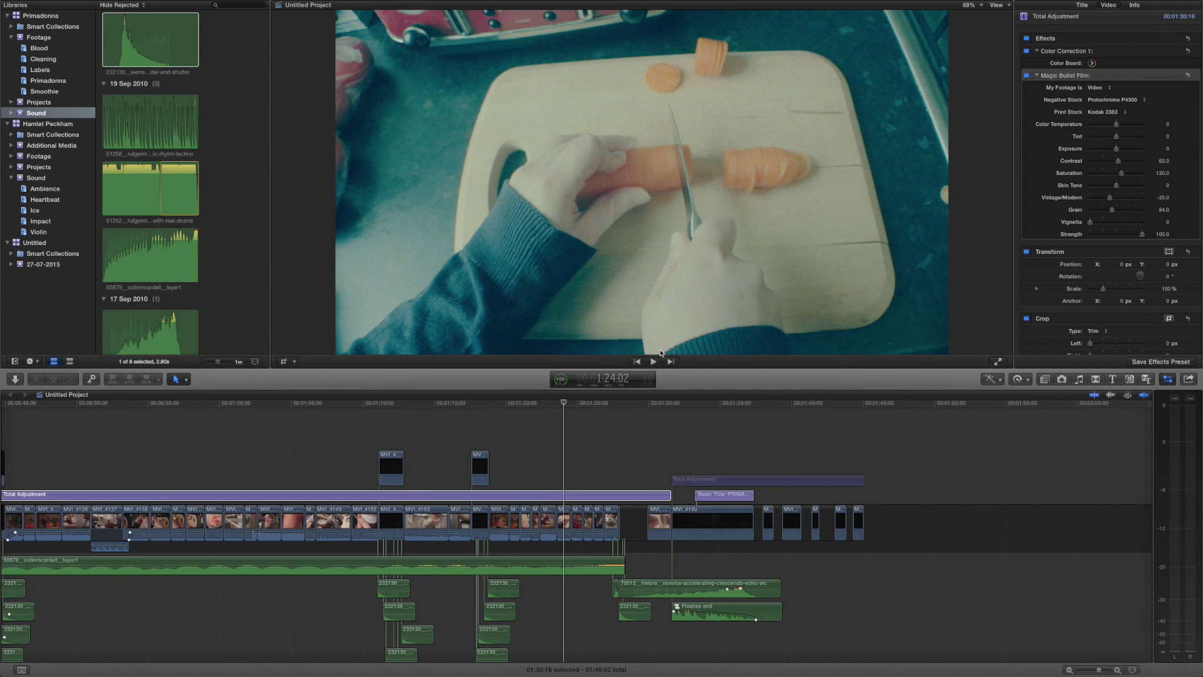
{"action": "left_click", "coordinate": [1044, 379]}
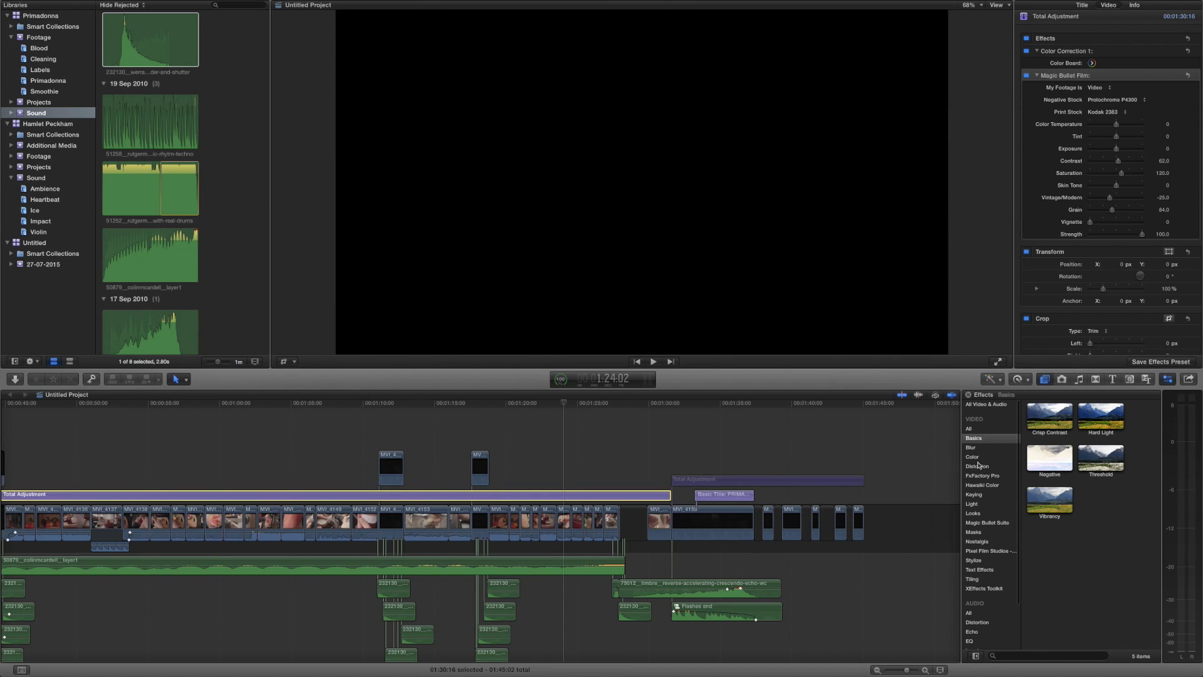
{"action": "left_click", "coordinate": [979, 462]}
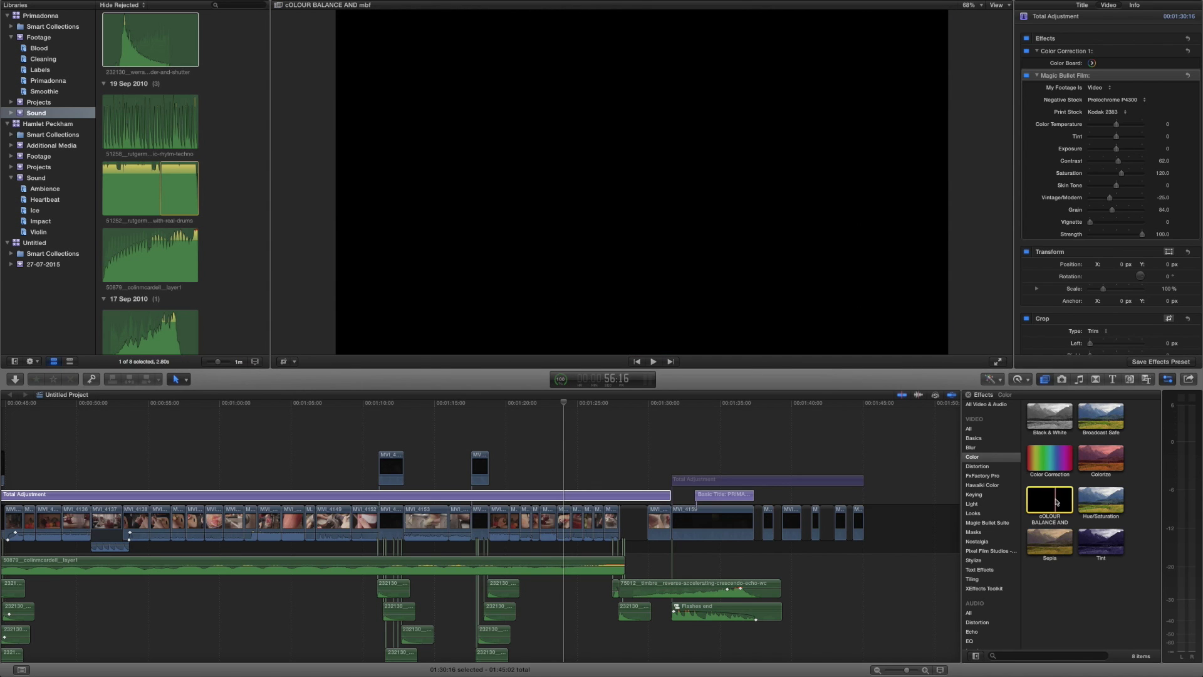
- Apply the cOLOUR BALANCE AND mbf preset to MVI_4159, inspect its effects, then undo it
{"action": "left_click_drag", "start_coordinate": [1052, 501], "coordinate": [722, 524]}
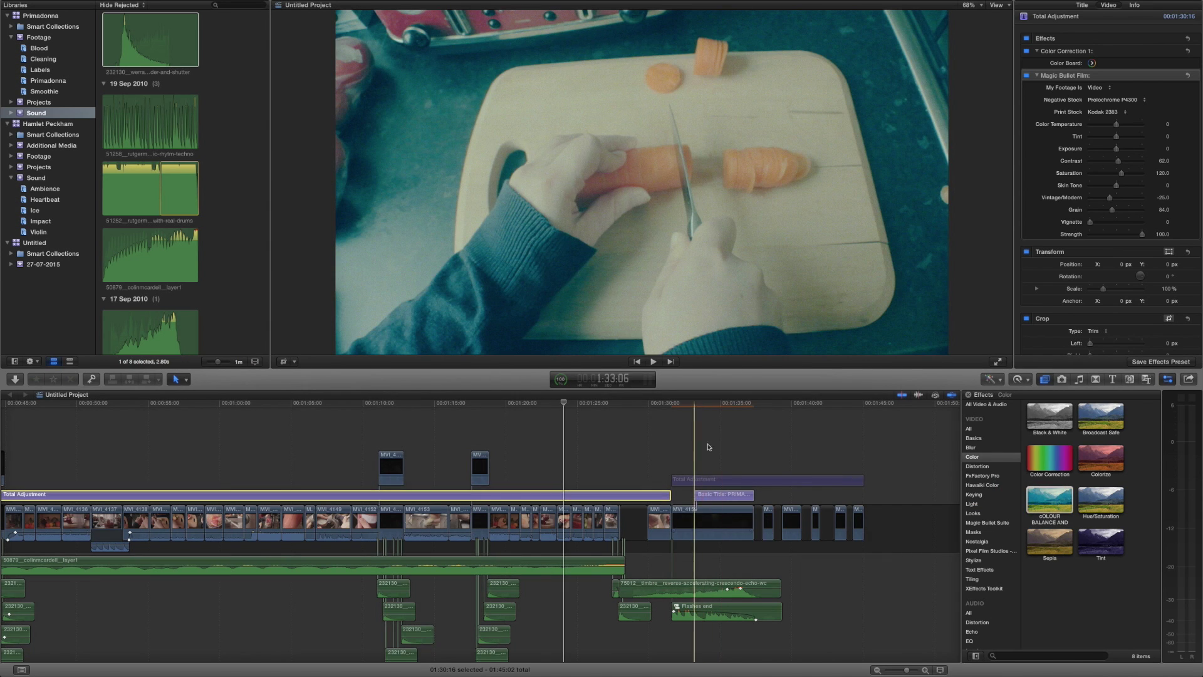
{"action": "left_click", "coordinate": [721, 517]}
{"action": "left_click", "coordinate": [722, 516]}
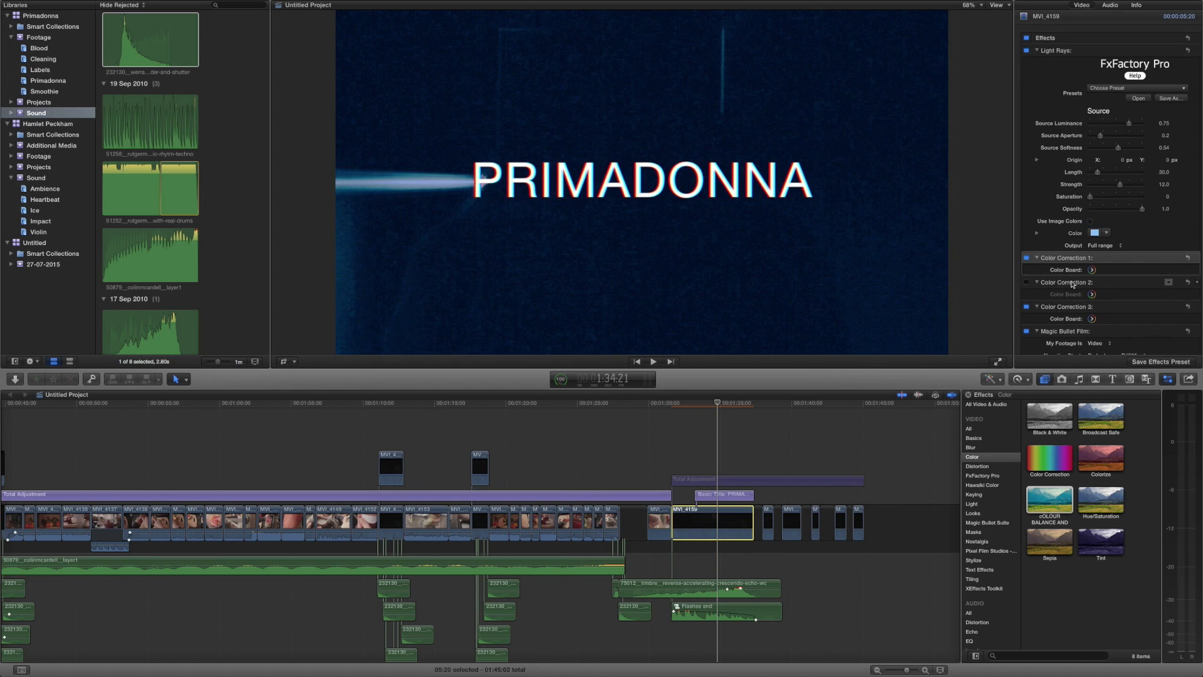
{"action": "scroll", "coordinate": [1075, 206], "scroll_direction": "down", "scroll_amount": 5}
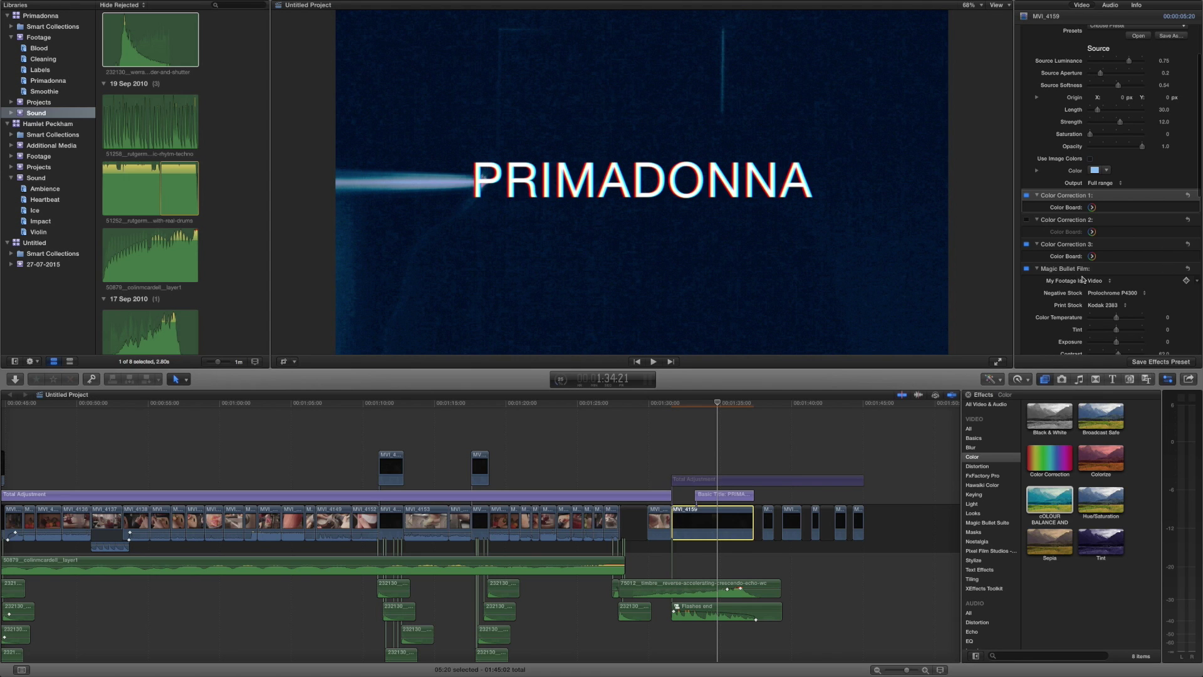
{"action": "scroll", "coordinate": [1062, 282], "scroll_direction": "down", "scroll_amount": 10}
{"action": "scroll", "coordinate": [1055, 281], "scroll_direction": "up", "scroll_amount": 1}
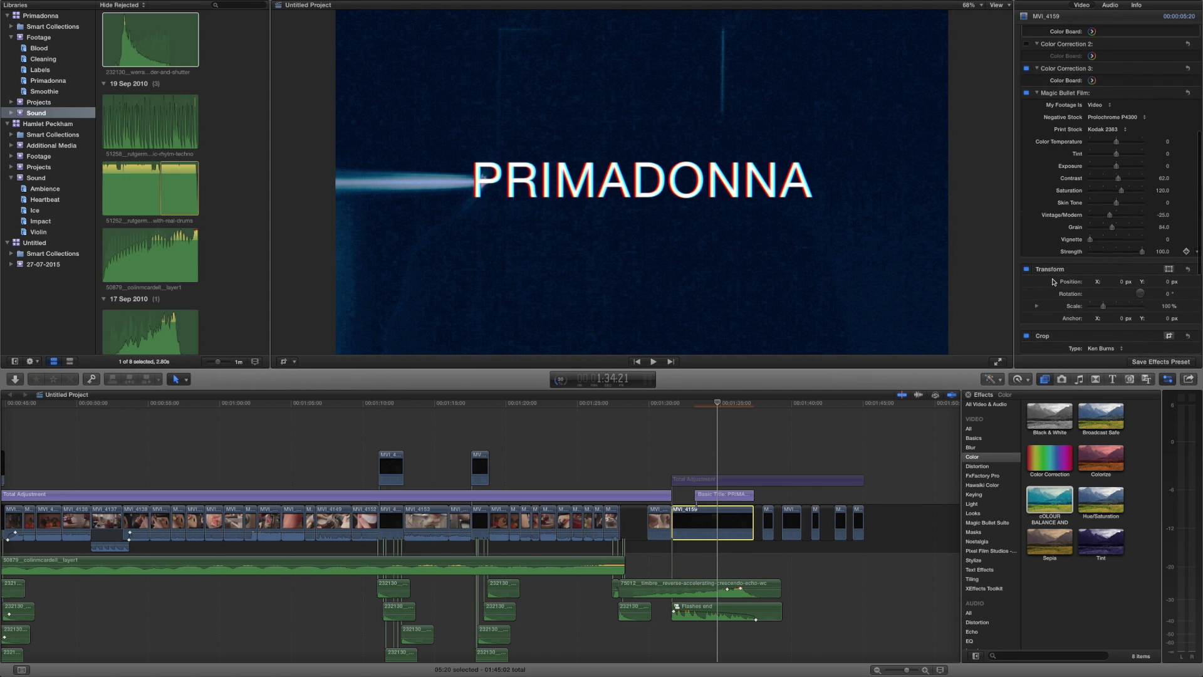
{"action": "key", "text": "super+z"}
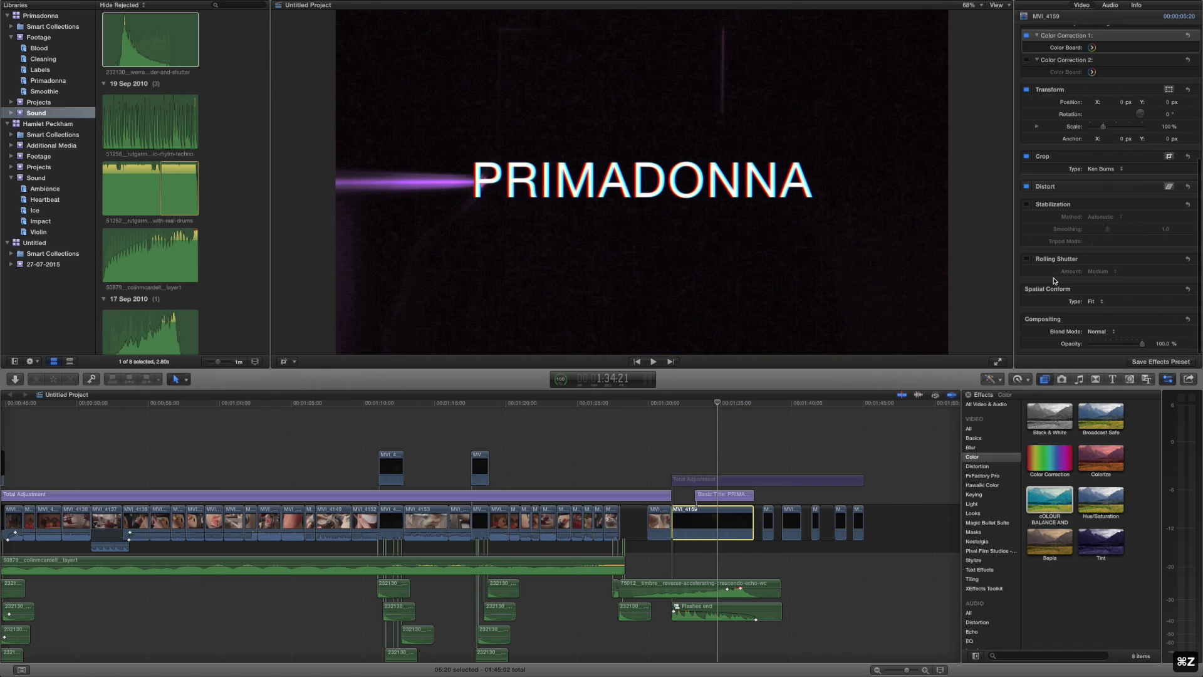
{"action": "key", "text": "super+z"}
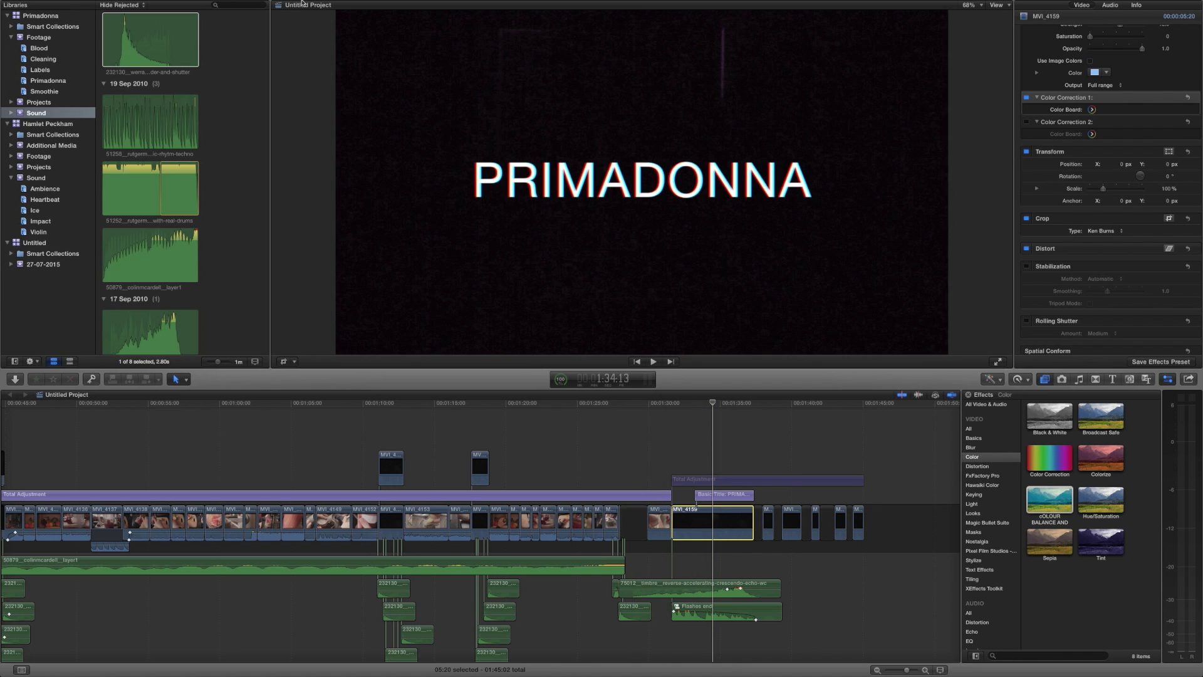
- Search Help for 'SAVE PRES', dismiss the results, and select the reverse-accelerating crescendo audio clip
{"action": "left_click", "coordinate": [275, 5]}
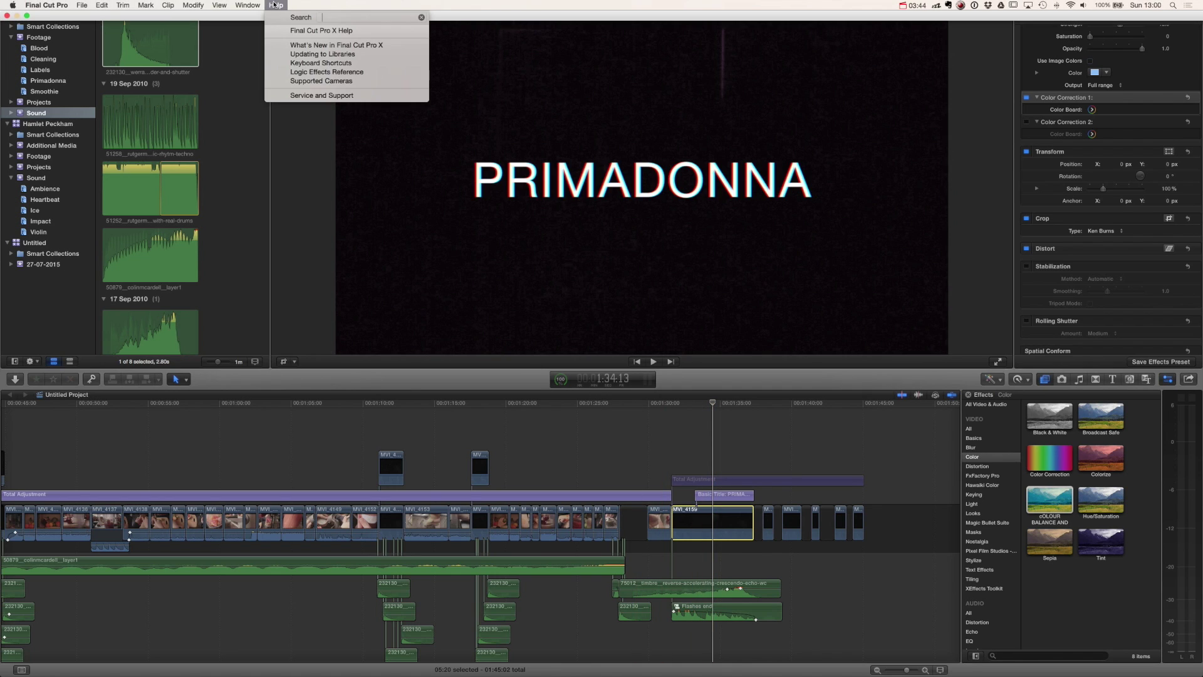
{"action": "type", "text": "SAVE PRESE"}
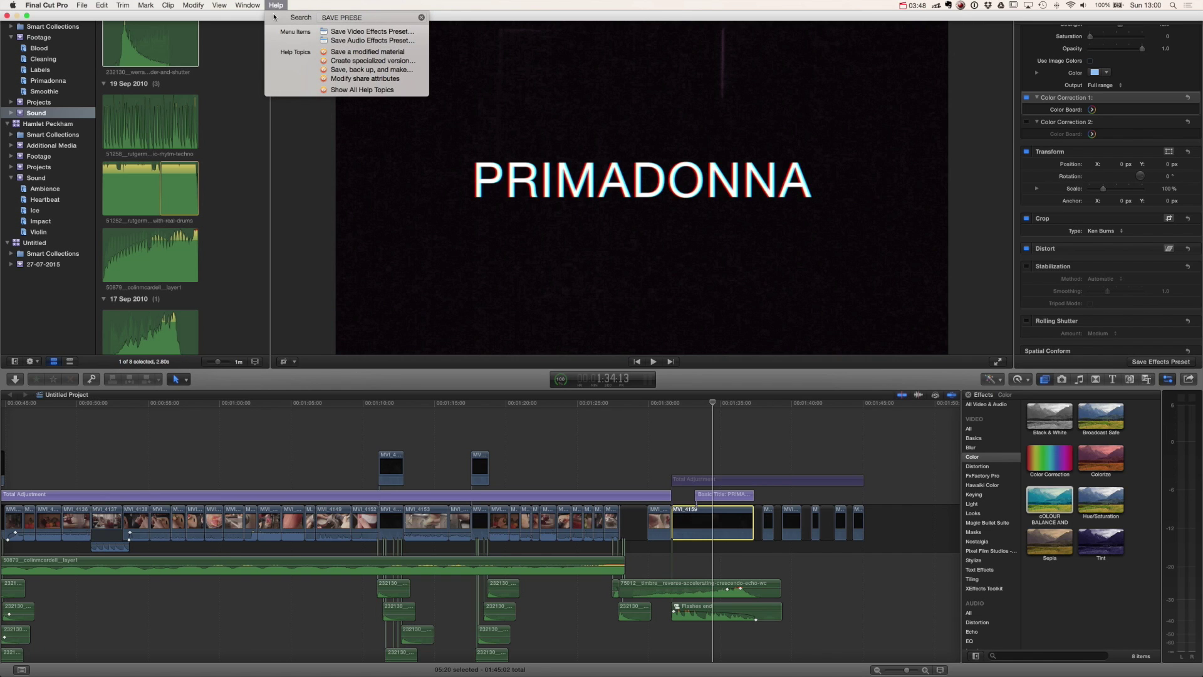
{"action": "mouse_move", "coordinate": [334, 33]}
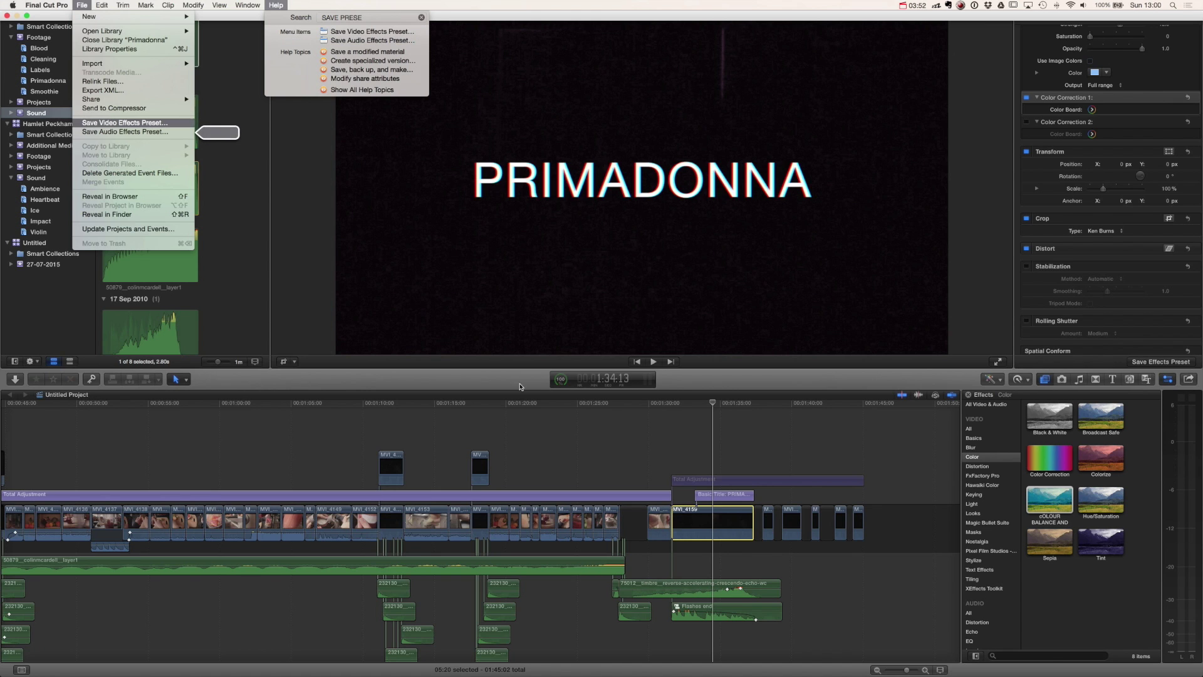
{"action": "key", "text": "Escape"}
{"action": "left_click", "coordinate": [706, 588]}
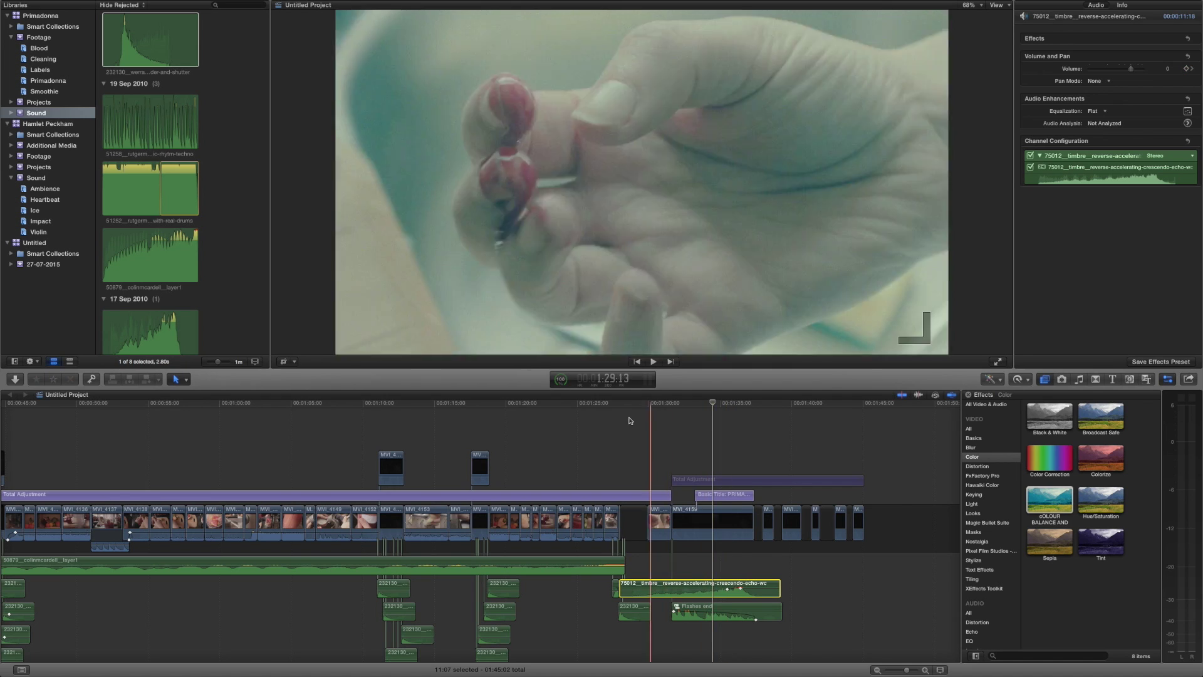
{"action": "mouse_move", "coordinate": [204, 3]}
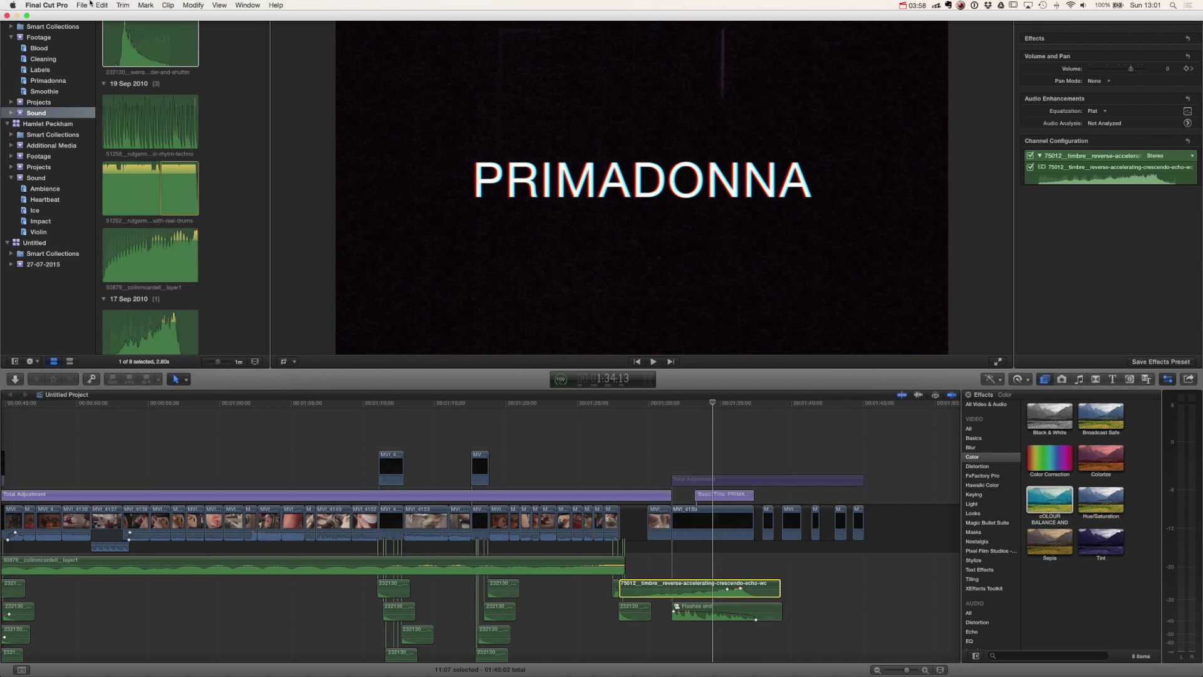
{"action": "left_click", "coordinate": [83, 5]}
{"action": "left_click", "coordinate": [125, 131]}
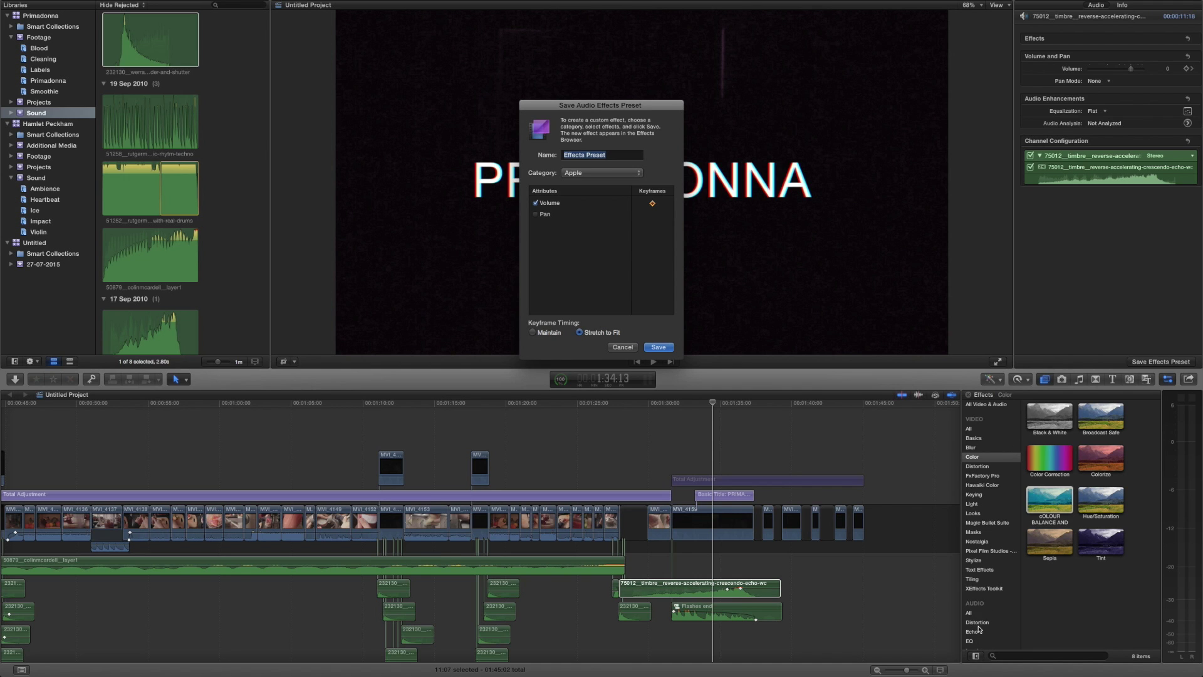
{"action": "key", "text": "Return"}
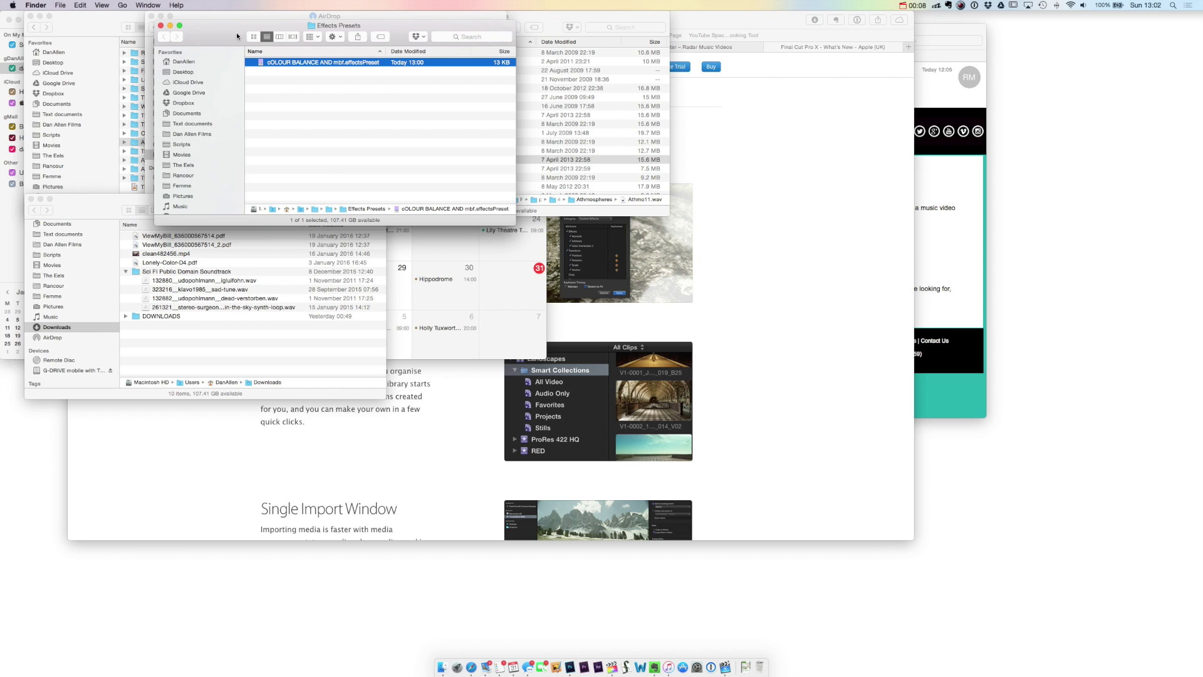
- Move the cOLOUR BALANCE AND mbf.effectsPreset file from Effects Presets to the Trash
{"action": "left_click_drag", "start_coordinate": [236, 32], "coordinate": [289, 202]}
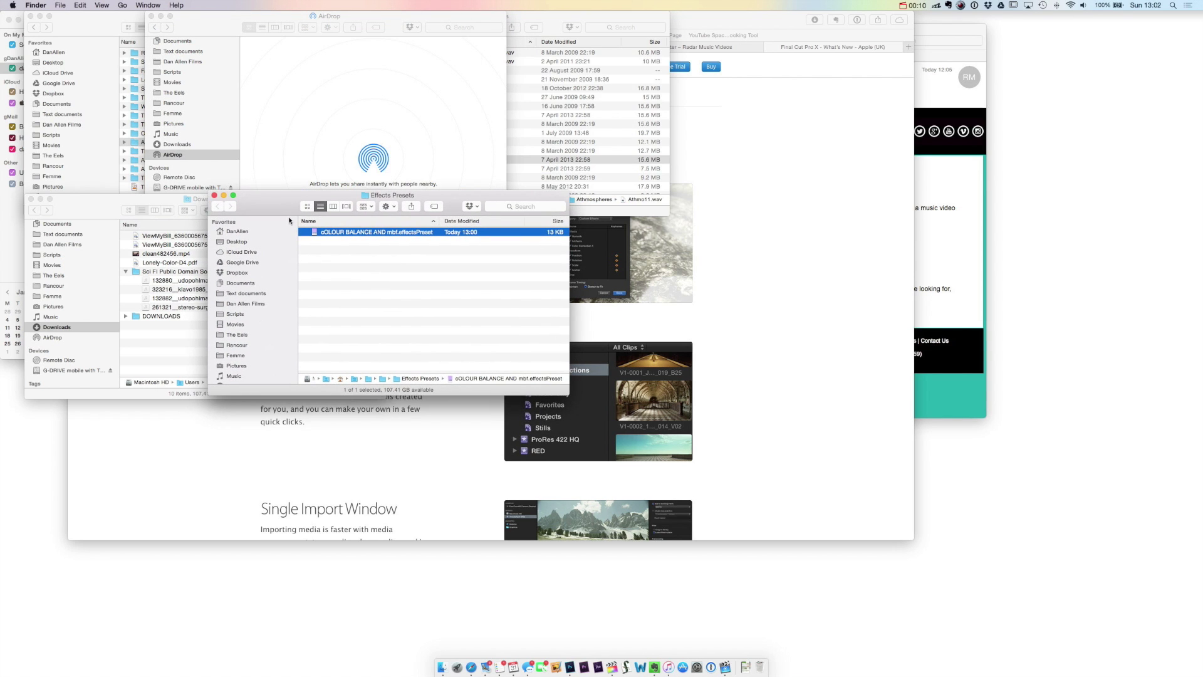
{"action": "right_click", "coordinate": [341, 233]}
{"action": "left_click", "coordinate": [332, 236]}
{"action": "key", "text": "super+BackSpace"}
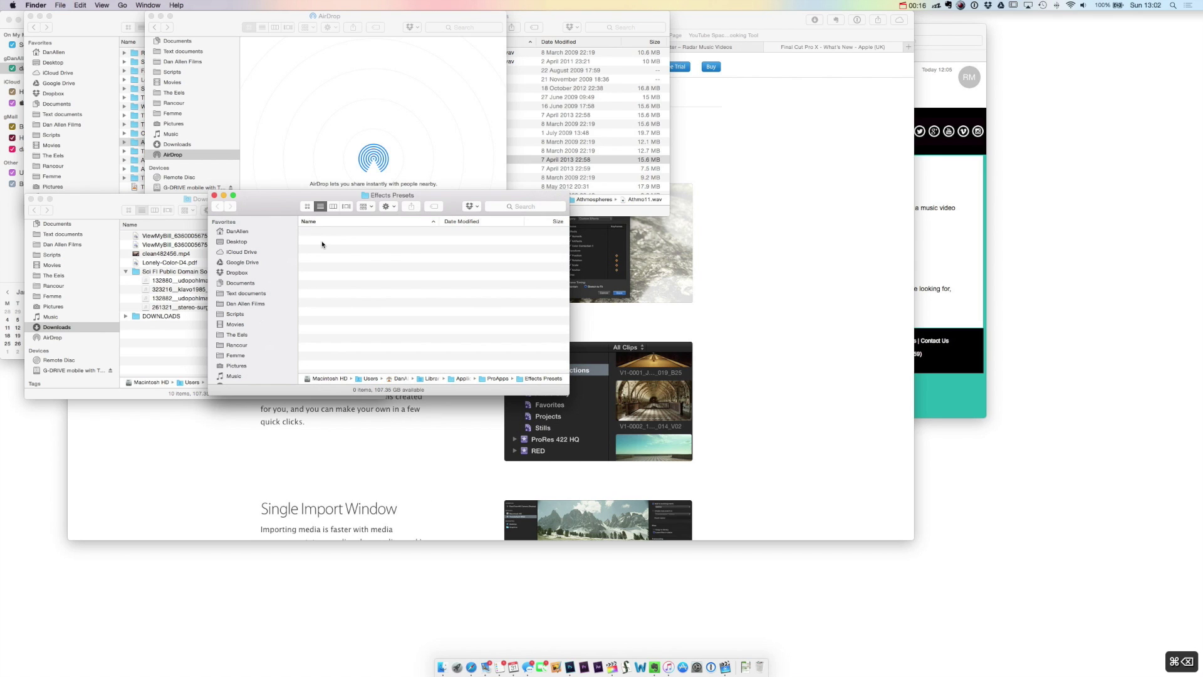